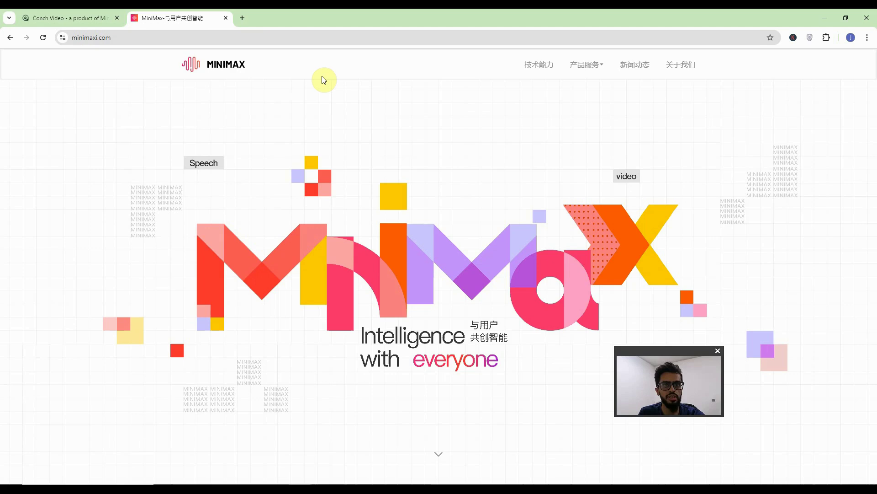
Browse the MiniMax model lineup, then switch to the Hailuo AI home page.
{"action": "scroll", "coordinate": [380, 212], "scroll_direction": "down", "scroll_amount": 10}
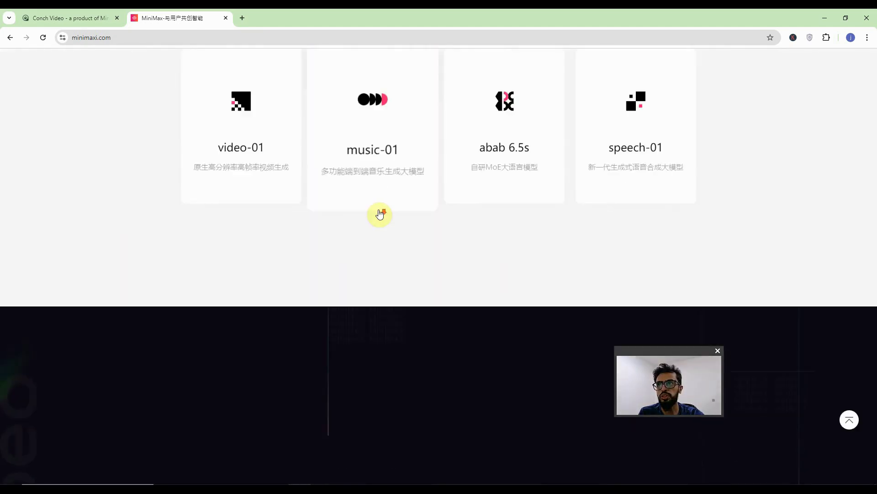
{"action": "scroll", "coordinate": [379, 213], "scroll_direction": "up", "scroll_amount": 4}
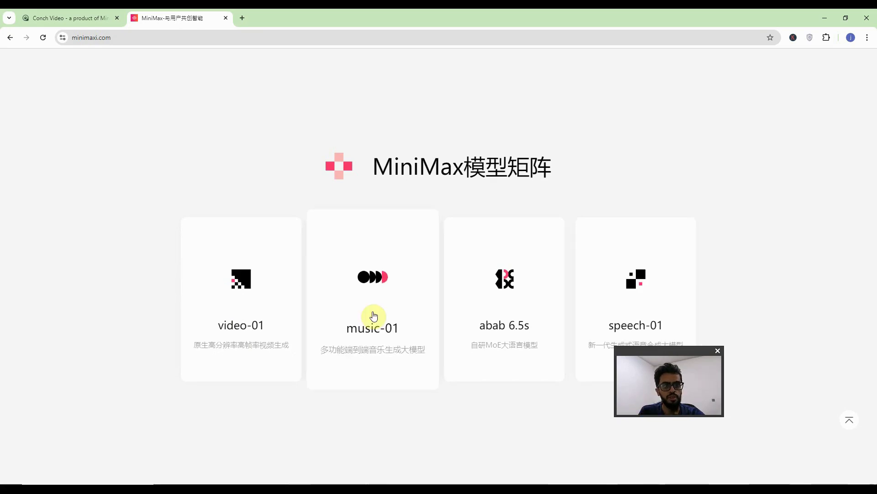
{"action": "left_click", "coordinate": [242, 312]}
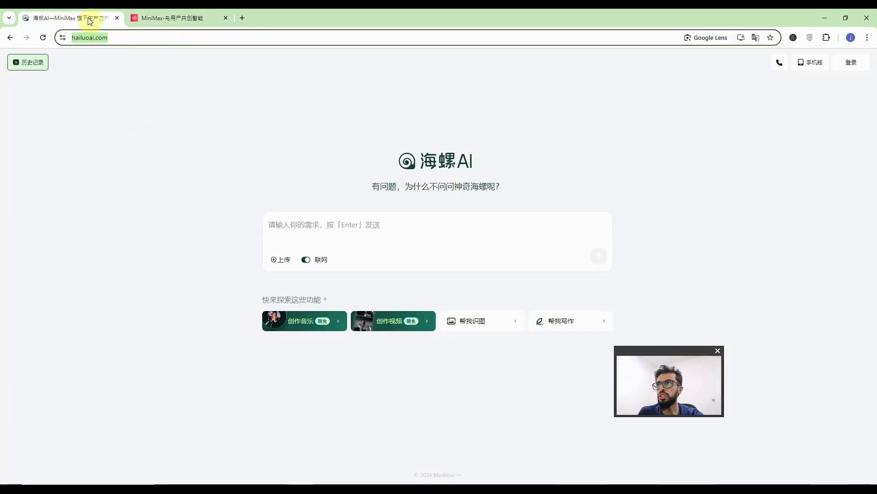
Translate the Hailuo AI home page from Chinese into English.
{"action": "left_click", "coordinate": [652, 133]}
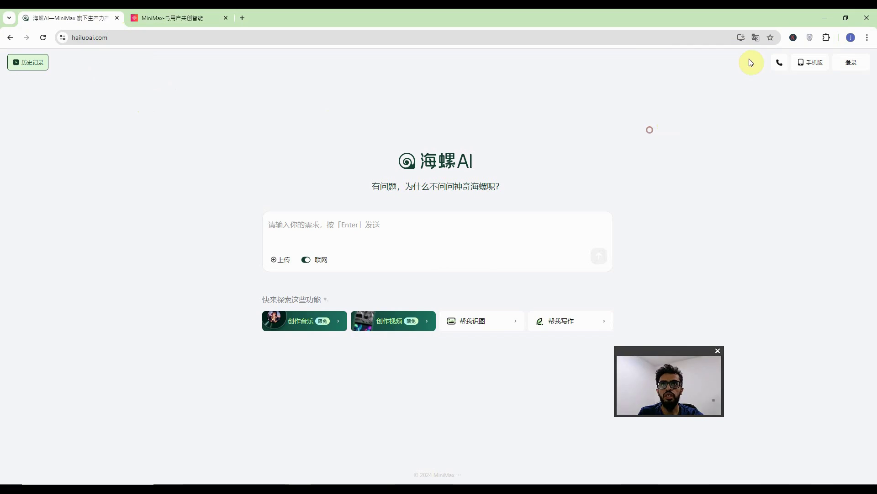
{"action": "left_click", "coordinate": [756, 37]}
{"action": "left_click", "coordinate": [727, 59]}
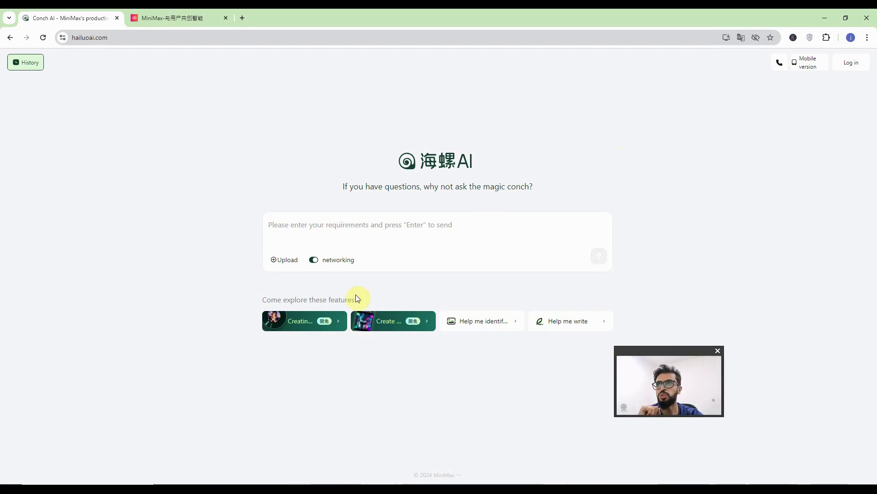
Open the AI video creation page and watch the pink felt desert car sample.
{"action": "left_click", "coordinate": [383, 324]}
{"action": "scroll", "coordinate": [825, 242], "scroll_direction": "down", "scroll_amount": 6}
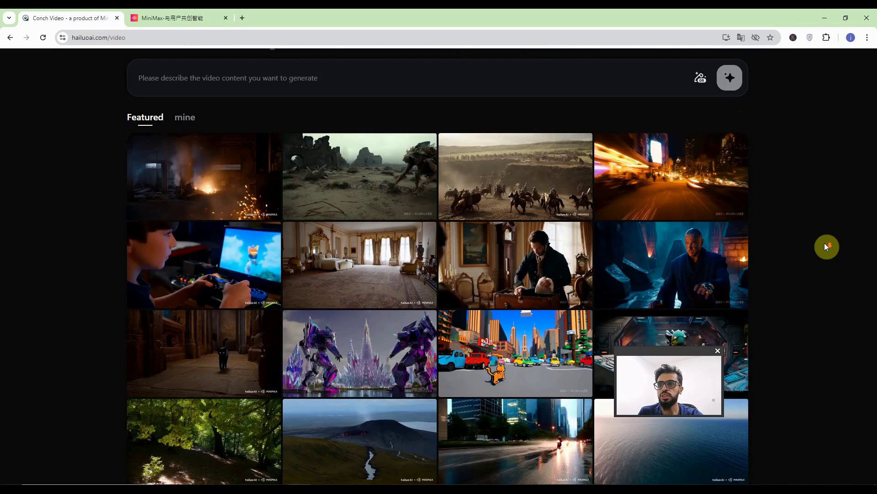
{"action": "mouse_move", "coordinate": [421, 314]}
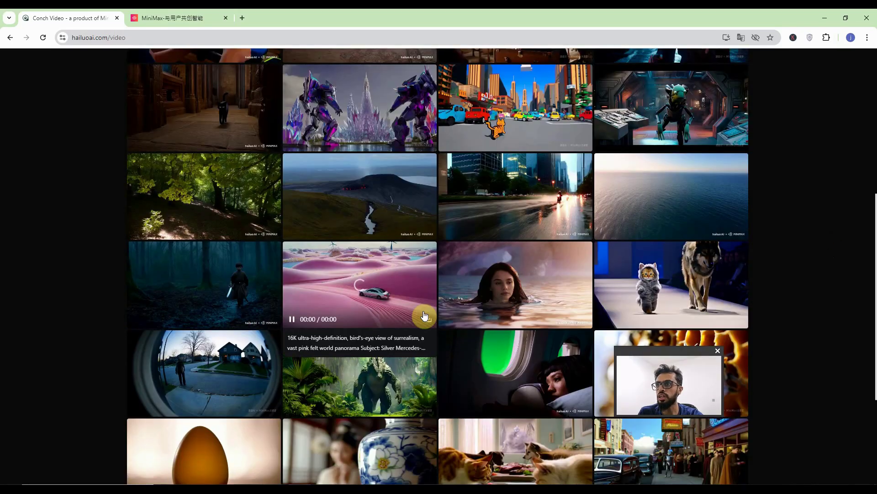
{"action": "left_click", "coordinate": [403, 292]}
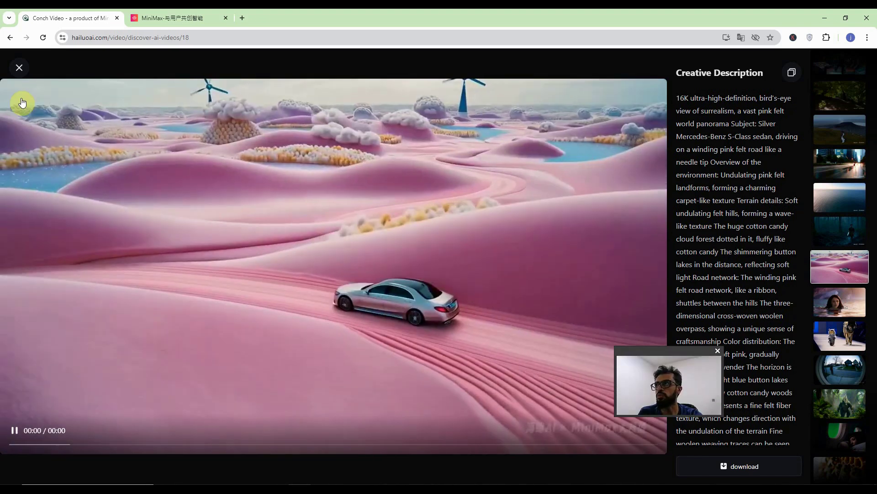
{"action": "left_click", "coordinate": [19, 67]}
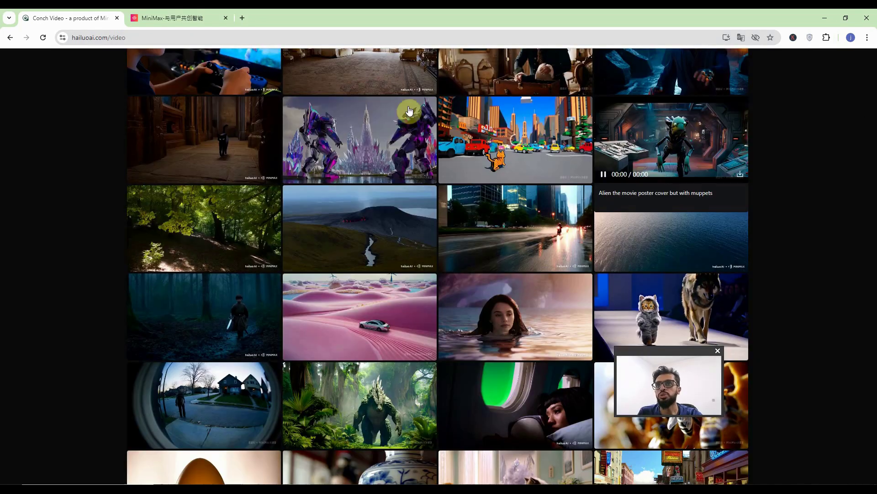
Watch the underwater diver sample, then open the boy-gaming featured video.
{"action": "mouse_move", "coordinate": [658, 240]}
{"action": "left_click", "coordinate": [699, 230]}
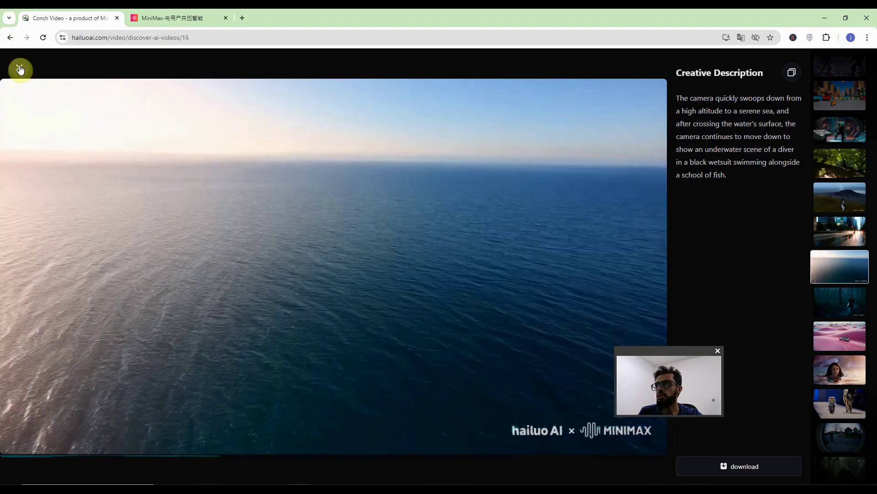
{"action": "left_click", "coordinate": [20, 69]}
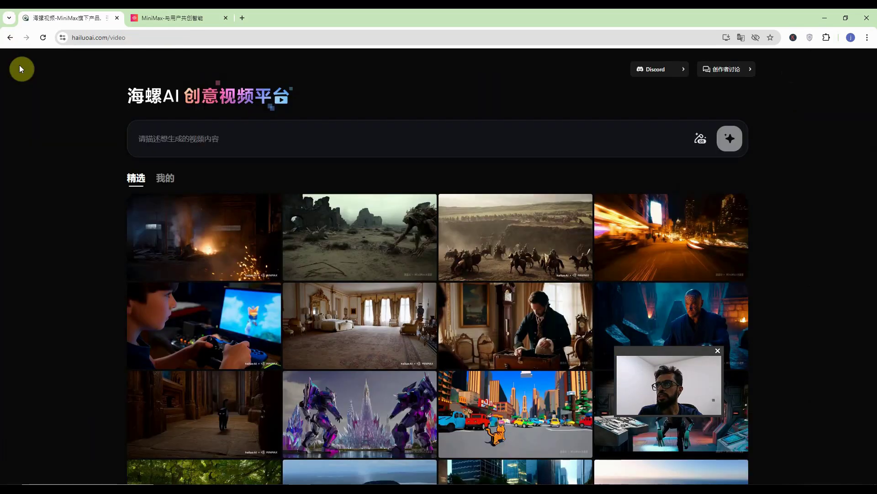
{"action": "left_click", "coordinate": [217, 332]}
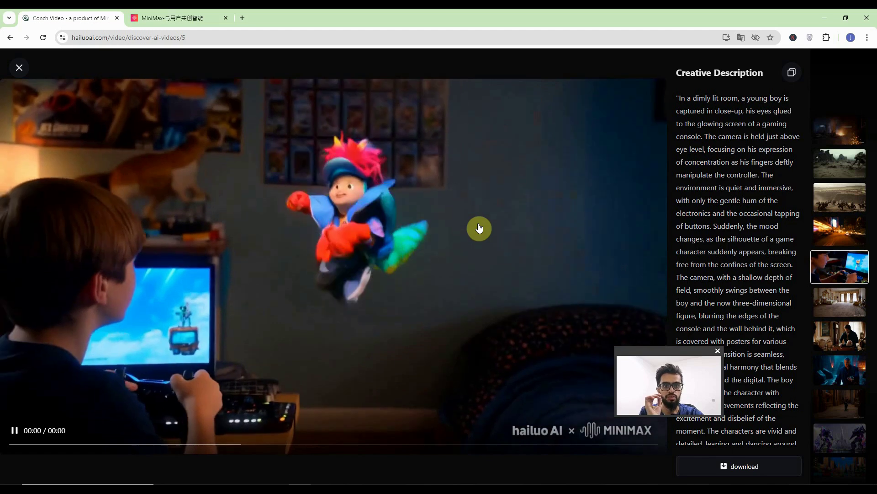
Close the viewer and generate a video from the Mars city prompt.
{"action": "key", "text": "Escape"}
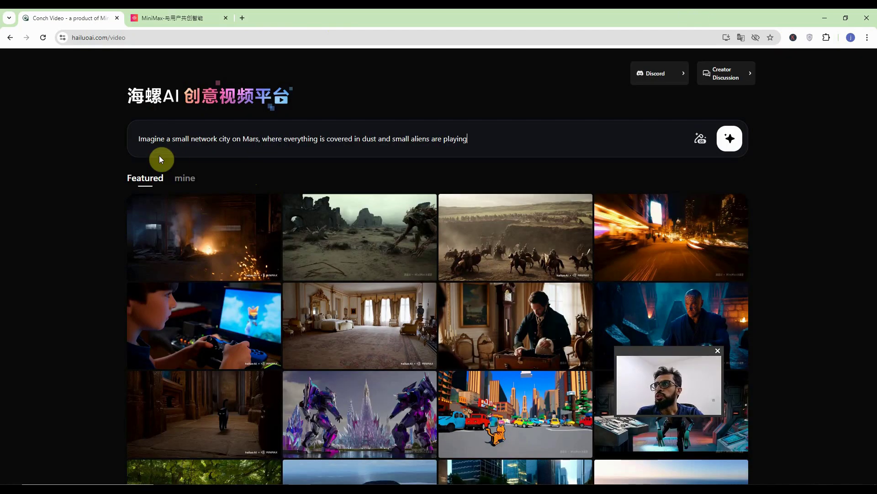
{"action": "left_click", "coordinate": [146, 150]}
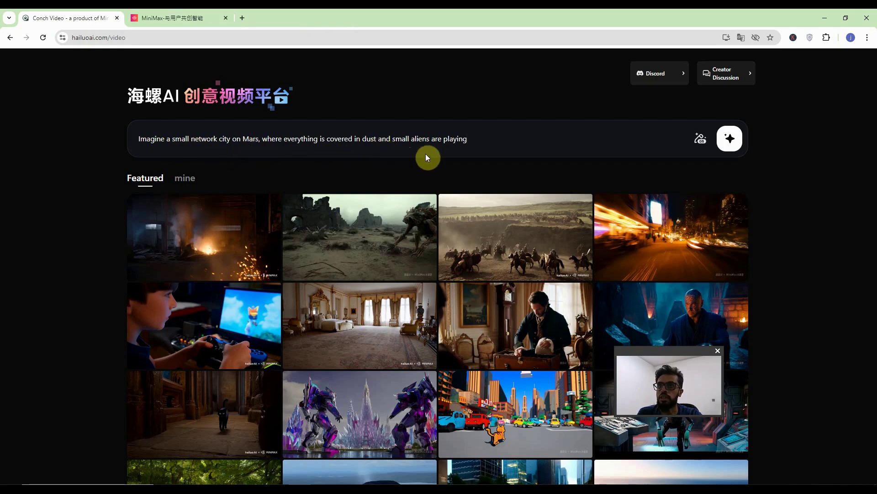
{"action": "mouse_move", "coordinate": [700, 141]}
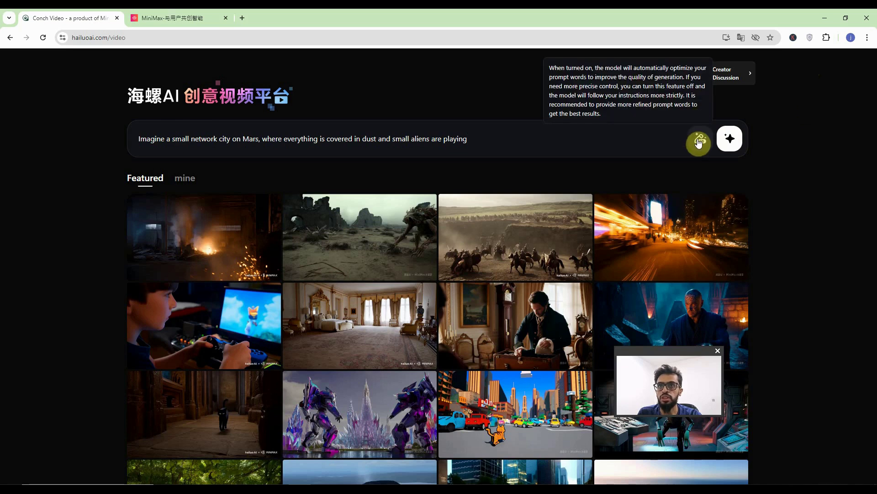
{"action": "left_click", "coordinate": [733, 139]}
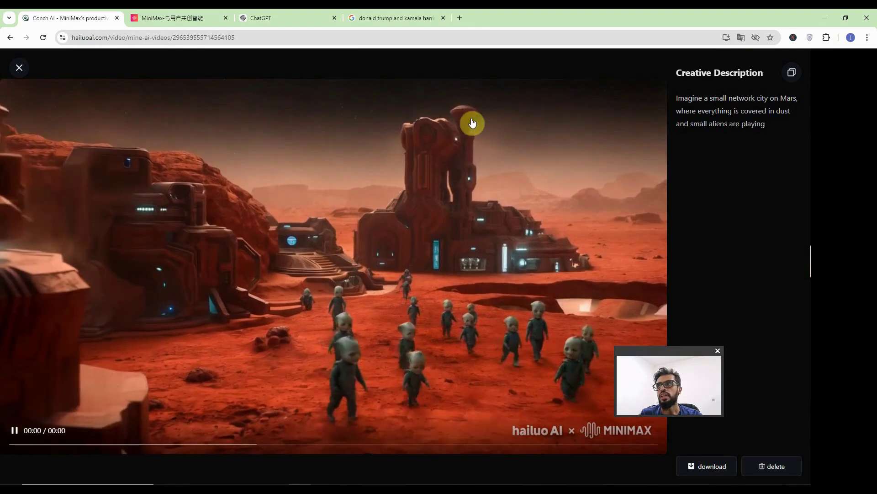
Review the prompt's Scene Description, Visual Elements, Camera Movements and Mood headings.
{"action": "left_click", "coordinate": [19, 67]}
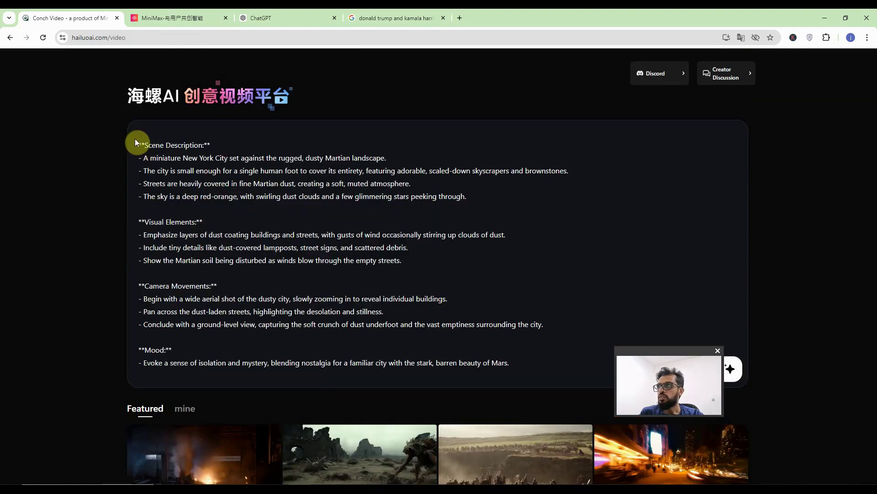
{"action": "double_click", "coordinate": [180, 145]}
{"action": "double_click", "coordinate": [167, 219]}
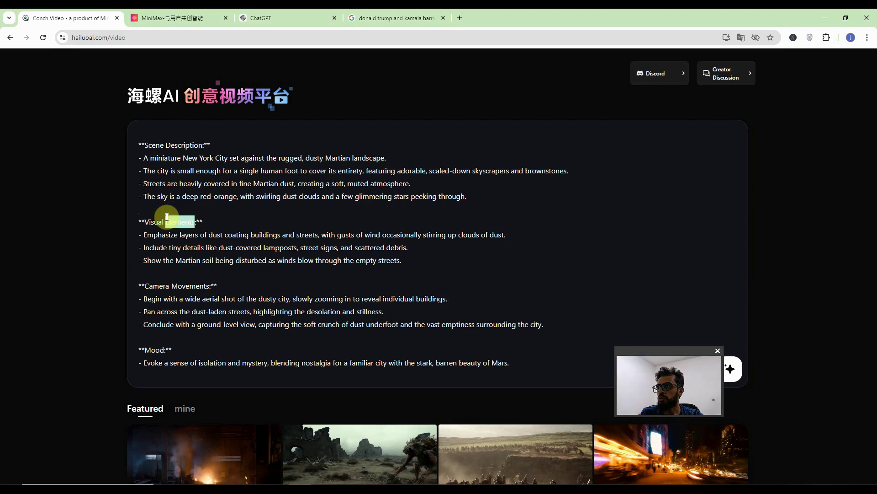
{"action": "triple_click", "coordinate": [177, 286]}
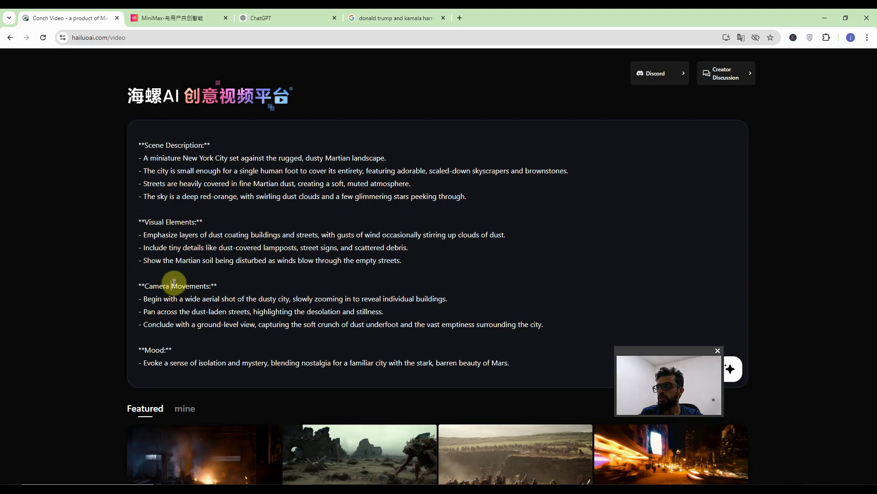
{"action": "double_click", "coordinate": [153, 349]}
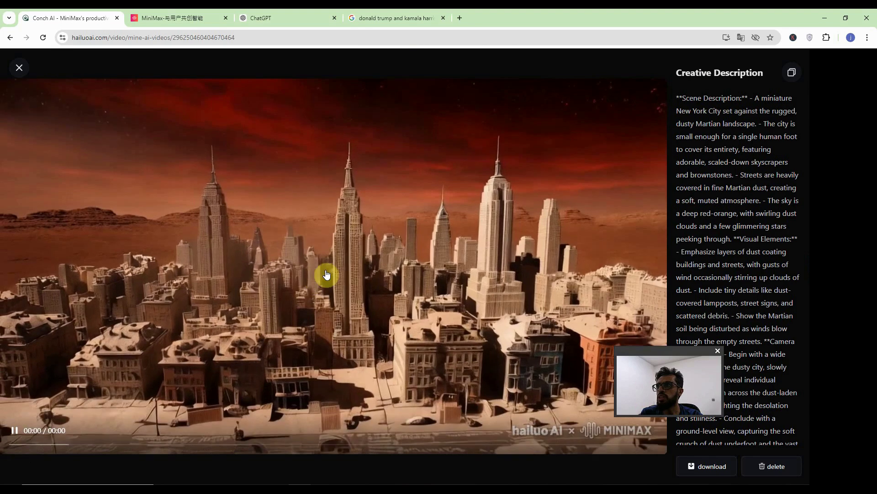
Pause, resume and stop the miniature New York on Mars video.
{"action": "left_click", "coordinate": [333, 271]}
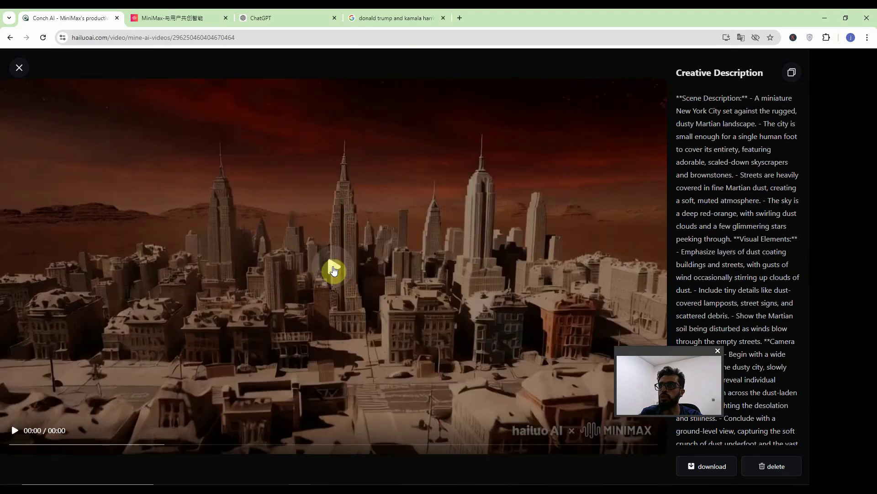
{"action": "left_click", "coordinate": [333, 271]}
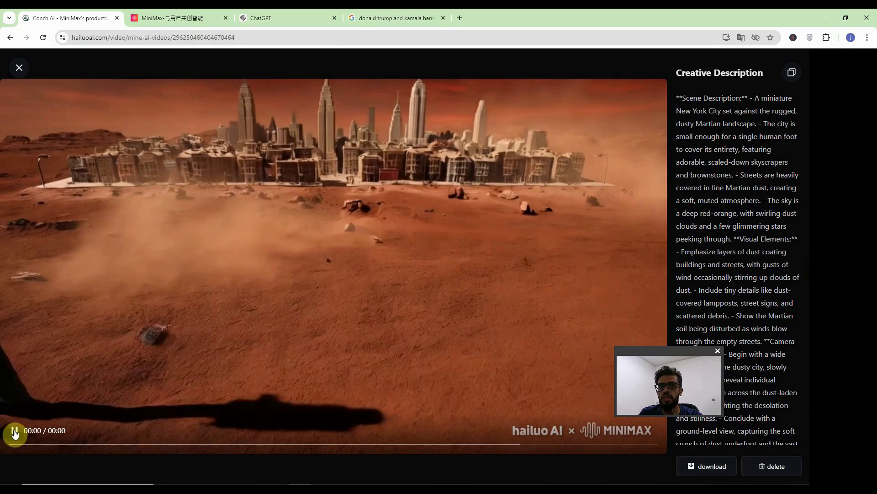
{"action": "left_click", "coordinate": [15, 433]}
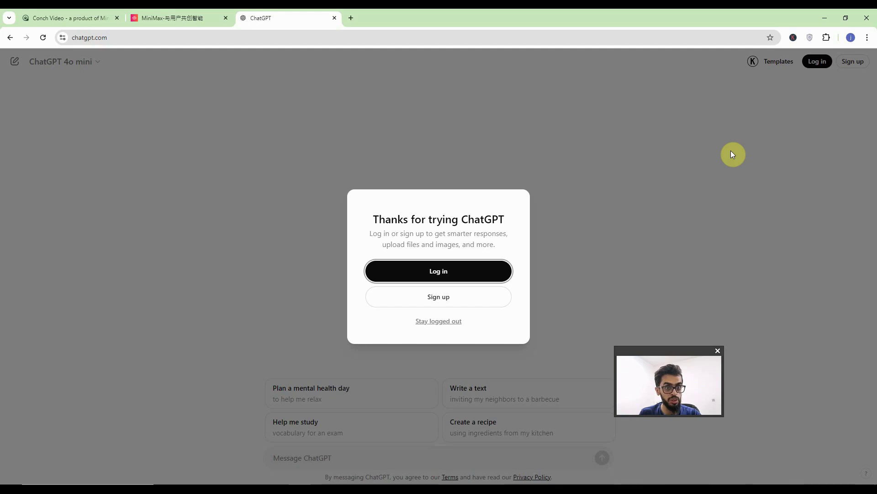
Stay logged out of ChatGPT and copy the warlock video's creative description from Hailuo.
{"action": "left_click", "coordinate": [453, 322]}
{"action": "key", "text": "ctrl+1"}
{"action": "left_click", "coordinate": [699, 221]}
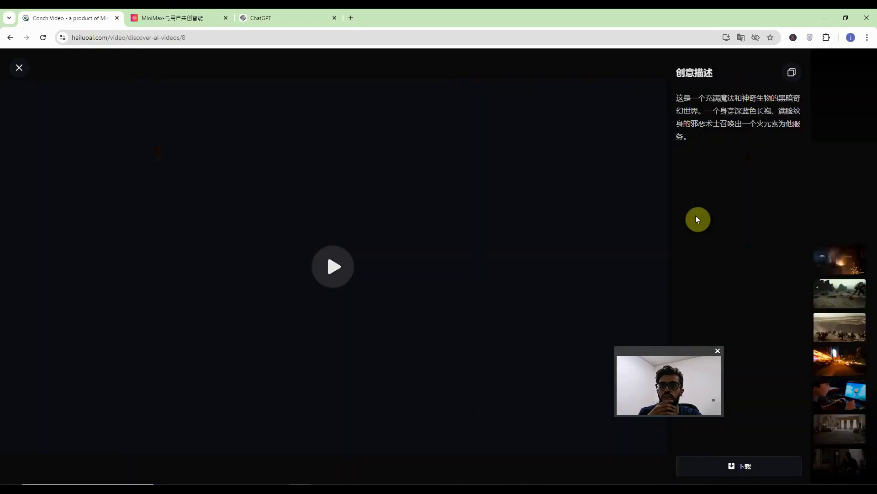
{"action": "left_click_drag", "start_coordinate": [766, 152], "coordinate": [680, 96]}
{"action": "right_click", "coordinate": [703, 110]}
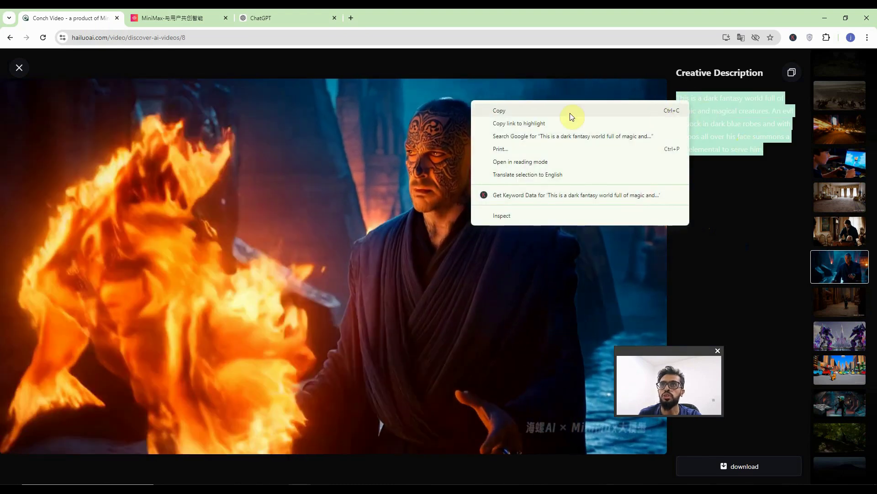
{"action": "left_click", "coordinate": [570, 112]}
Send ChatGPT the description with instructions for a Simpsons-style rewrite.
{"action": "key", "text": "ctrl+3"}
{"action": "key", "text": "ctrl+v"}
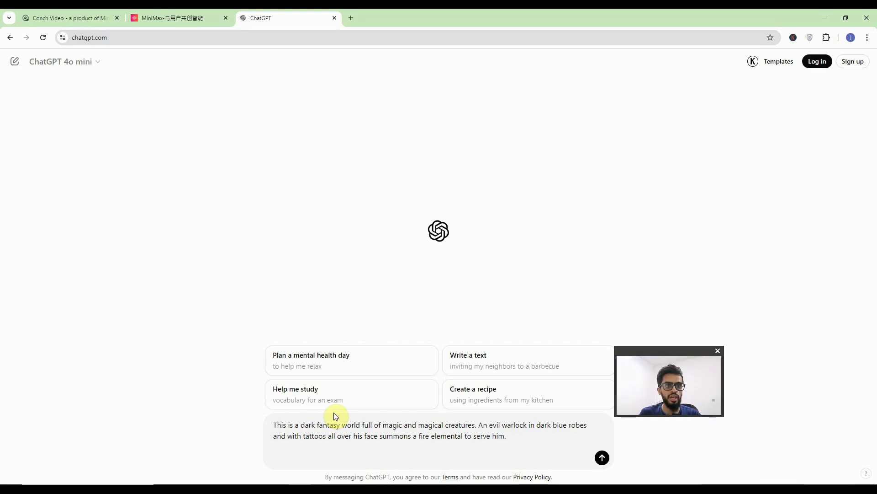
{"action": "key", "text": "ctrl+v"}
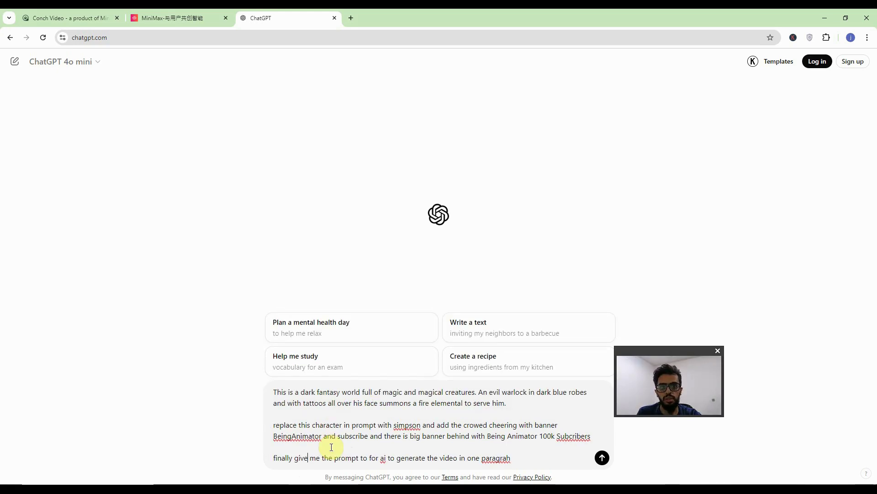
{"action": "left_click", "coordinate": [603, 458]}
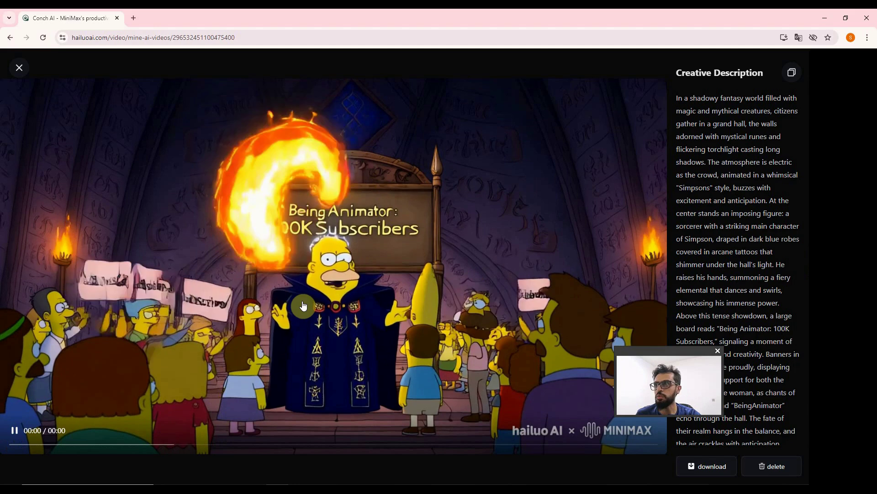
Copy the video description and mark the sorcerer's resemblance phrase in the prompt.
{"action": "left_click", "coordinate": [792, 72]}
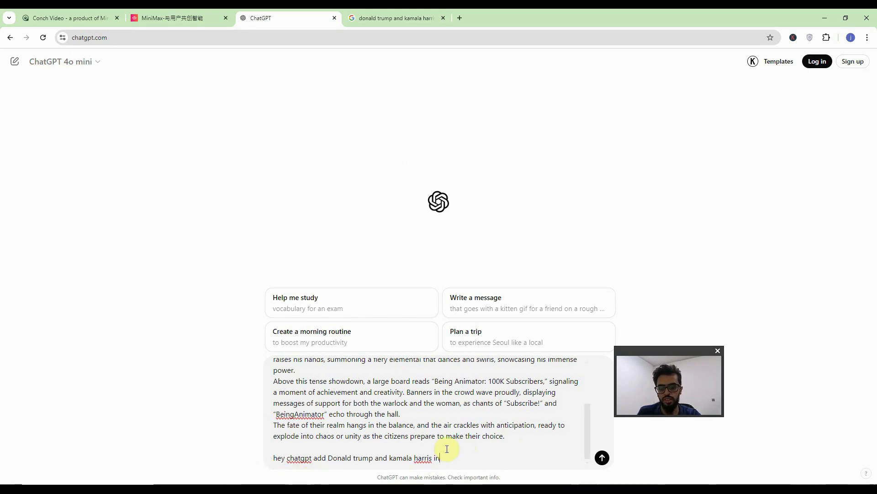
{"action": "type", "text": "scene"}
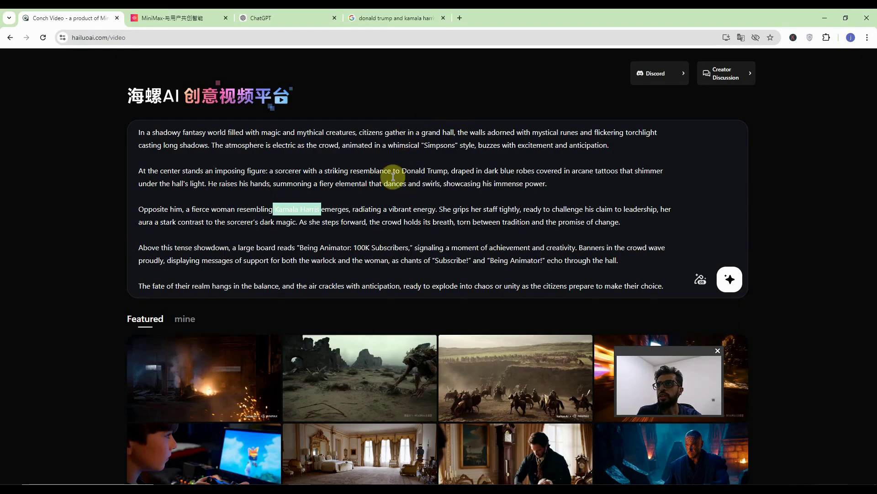
{"action": "left_click_drag", "start_coordinate": [373, 172], "coordinate": [450, 172]}
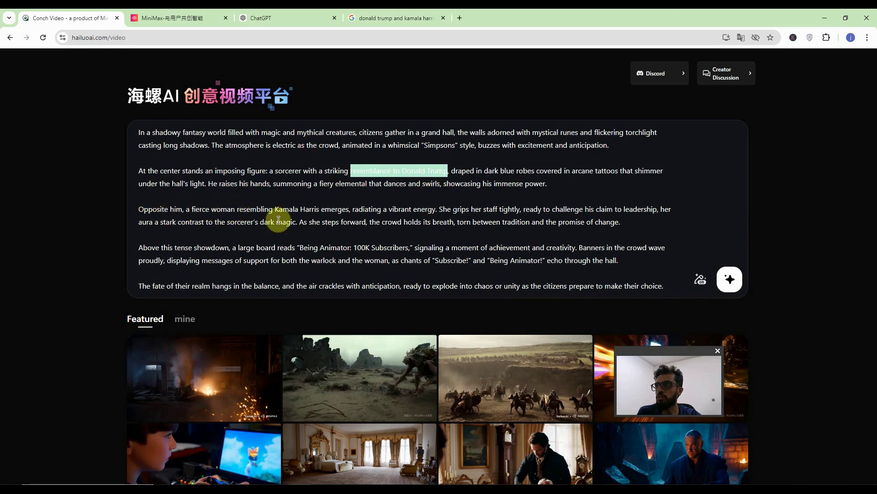
Highlight the woman's description in the prompt, then clear the highlight.
{"action": "left_click_drag", "start_coordinate": [275, 211], "coordinate": [319, 212]}
{"action": "left_click", "coordinate": [313, 231]}
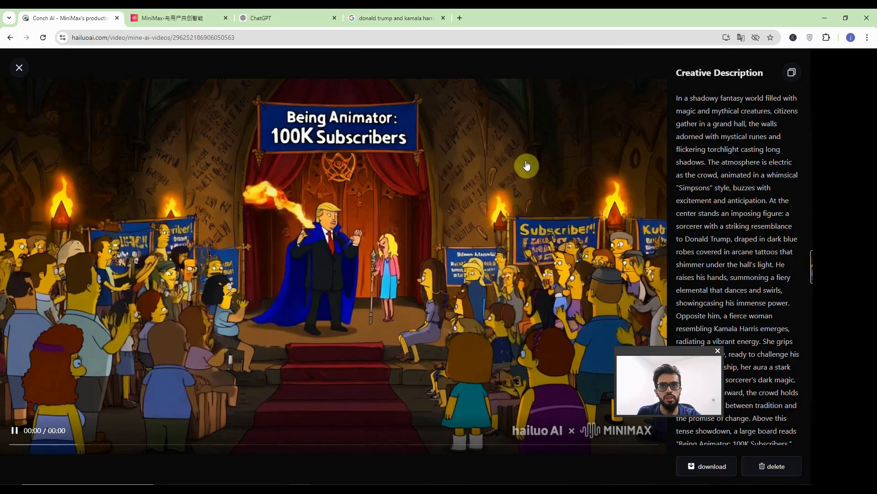
Highlight the fantasy world, crowd, sorcerer and woman phrases, then generate the video.
{"action": "key", "text": "Escape"}
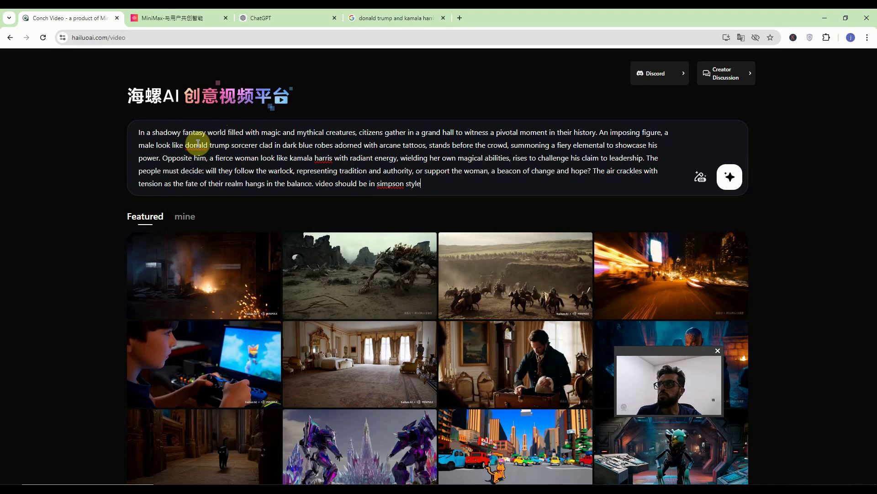
{"action": "left_click_drag", "start_coordinate": [184, 132], "coordinate": [222, 134]}
{"action": "left_click_drag", "start_coordinate": [359, 132], "coordinate": [457, 132]}
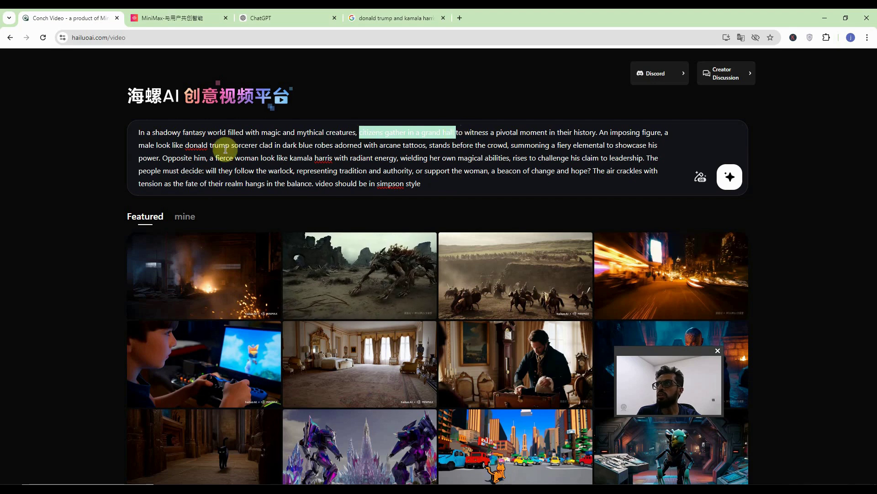
{"action": "left_click_drag", "start_coordinate": [156, 145], "coordinate": [317, 145]}
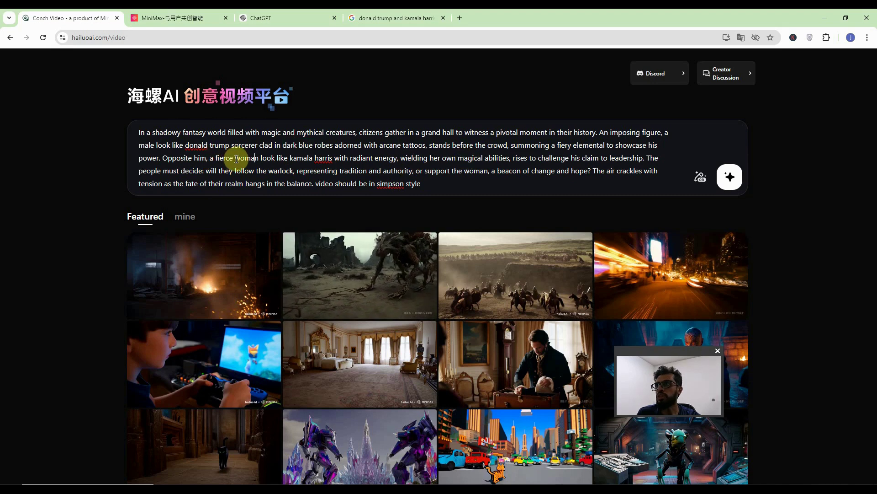
{"action": "left_click_drag", "start_coordinate": [234, 157], "coordinate": [333, 158]}
{"action": "left_click", "coordinate": [452, 185]}
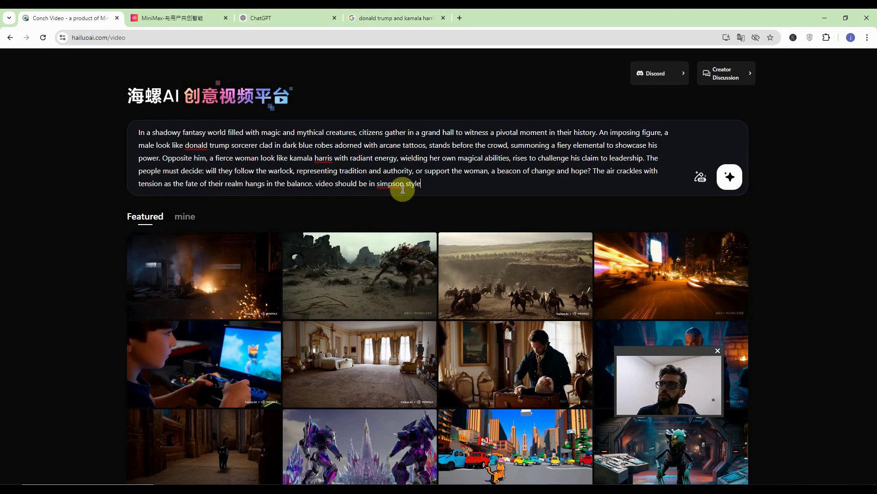
{"action": "left_click", "coordinate": [729, 185]}
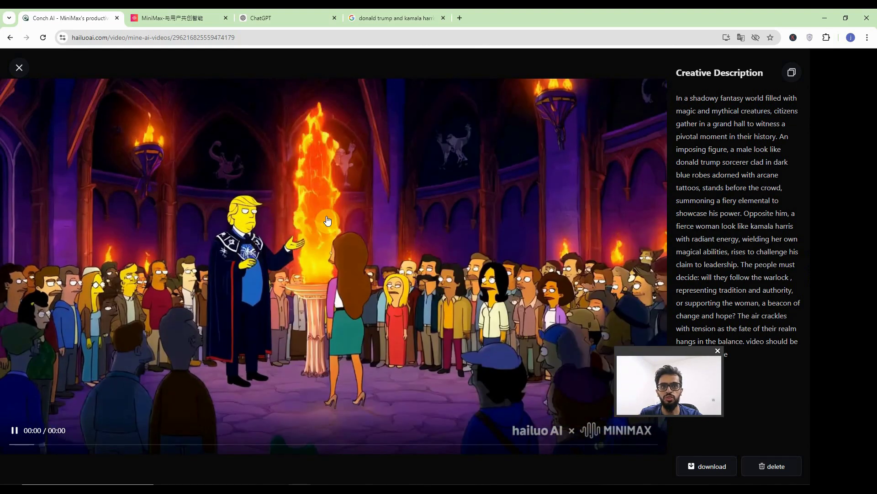
Pause the new clip and scroll through the gallery of animation-themed generated videos.
{"action": "left_click", "coordinate": [328, 220]}
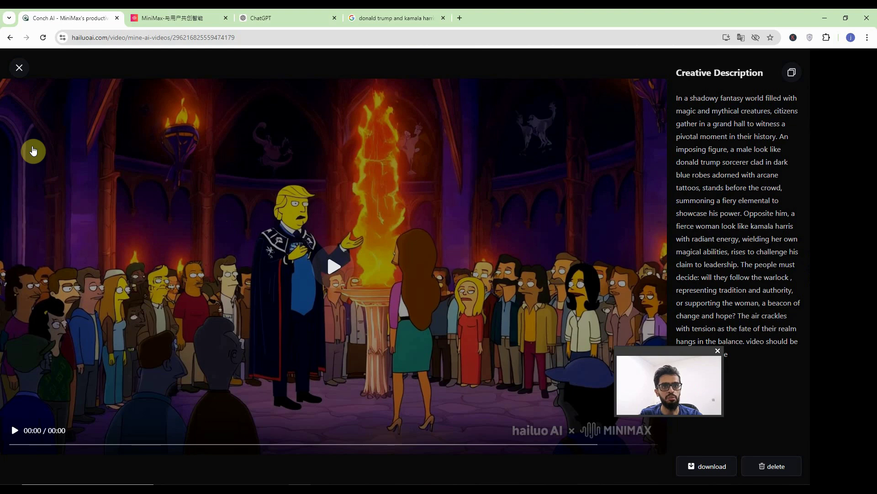
{"action": "scroll", "coordinate": [33, 151], "scroll_direction": "down", "scroll_amount": 1}
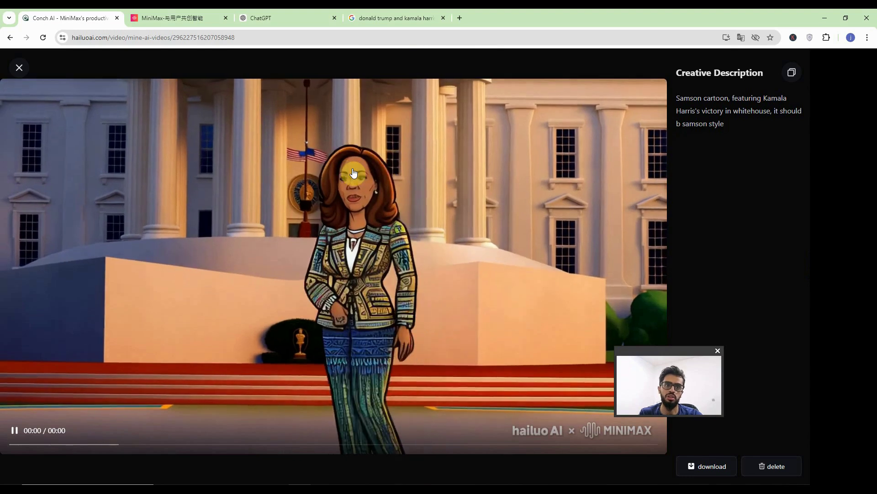
{"action": "scroll", "coordinate": [348, 192], "scroll_direction": "down", "scroll_amount": 1}
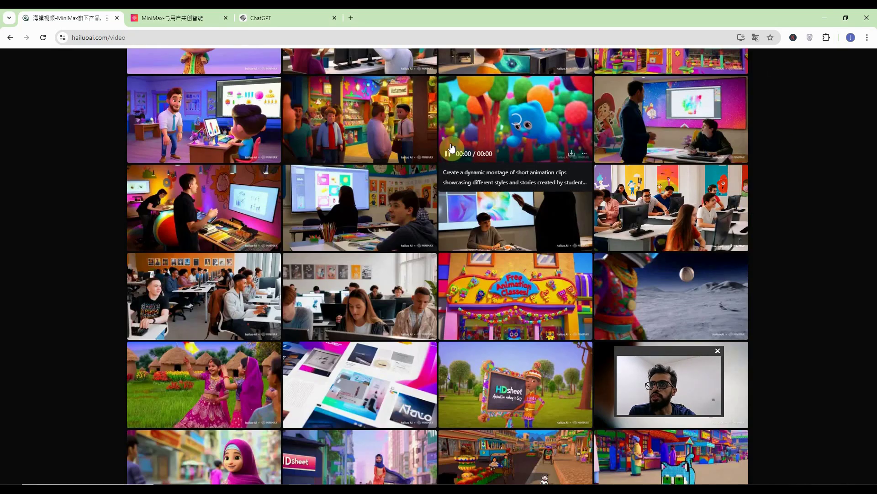
{"action": "left_click", "coordinate": [315, 18]}
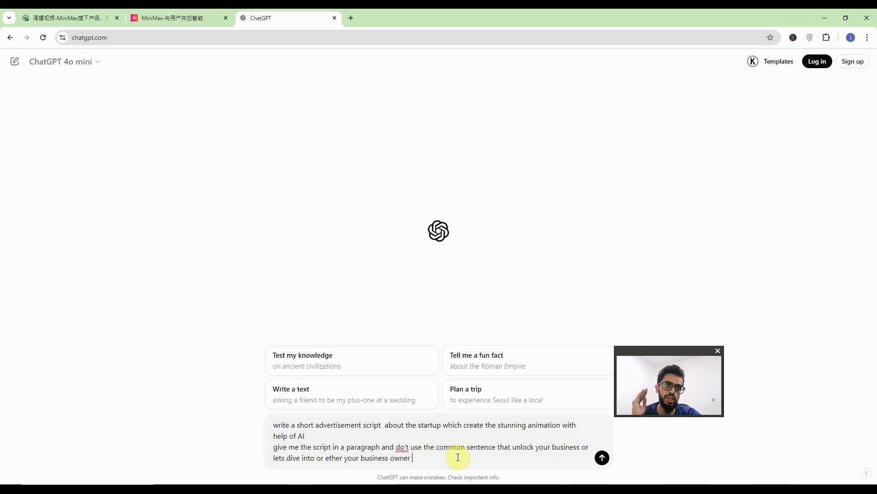
Submit the prepared request for a one-paragraph ad script about an AI-animation startup.
{"action": "left_click", "coordinate": [603, 458]}
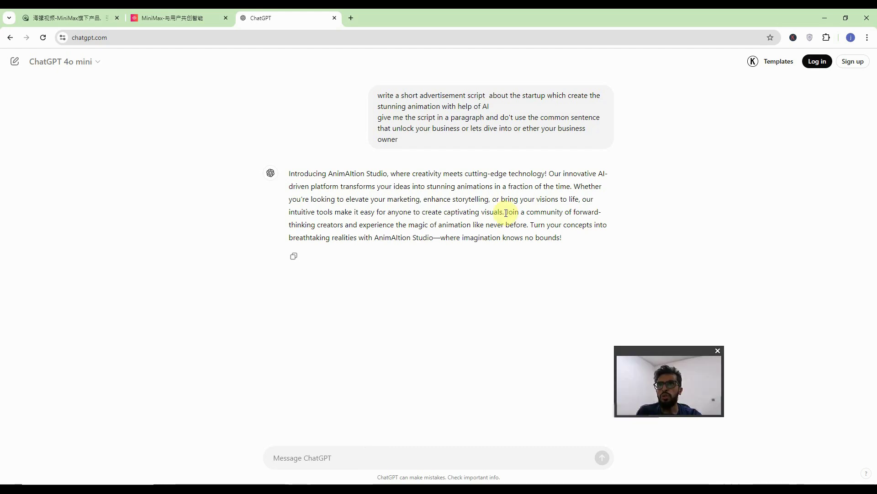
Ask for alternates of the closing sentences renamed to BeingAnimator, then add the five-scene split request.
{"action": "left_click_drag", "start_coordinate": [506, 212], "coordinate": [555, 257]}
{"action": "right_click", "coordinate": [545, 229]}
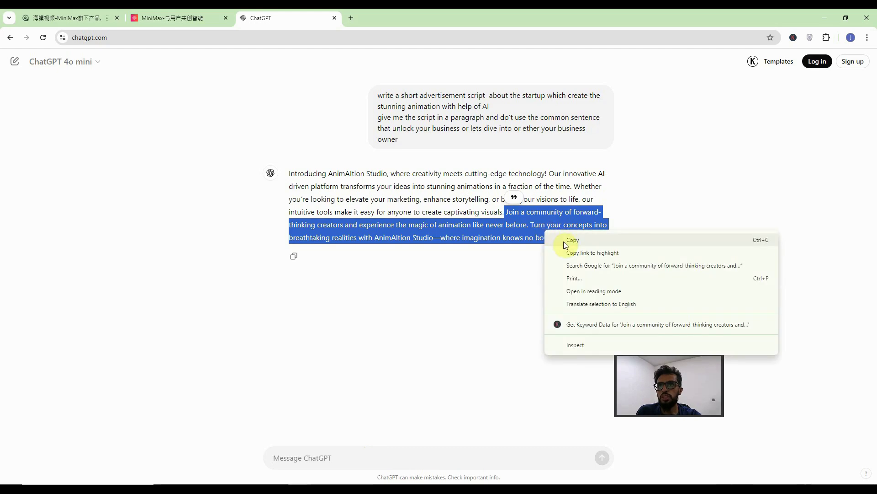
{"action": "left_click", "coordinate": [564, 240]}
{"action": "left_click", "coordinate": [476, 458]}
{"action": "key", "text": "ctrl+v"}
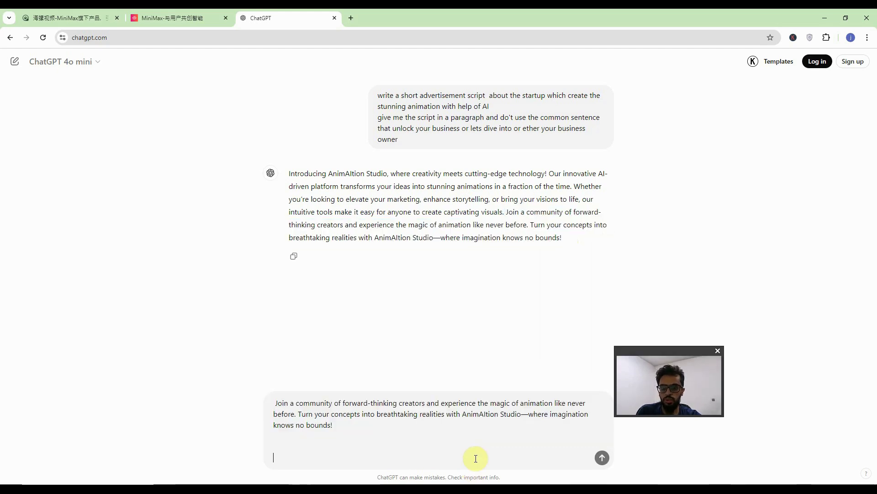
{"action": "type", "text": "giv"}
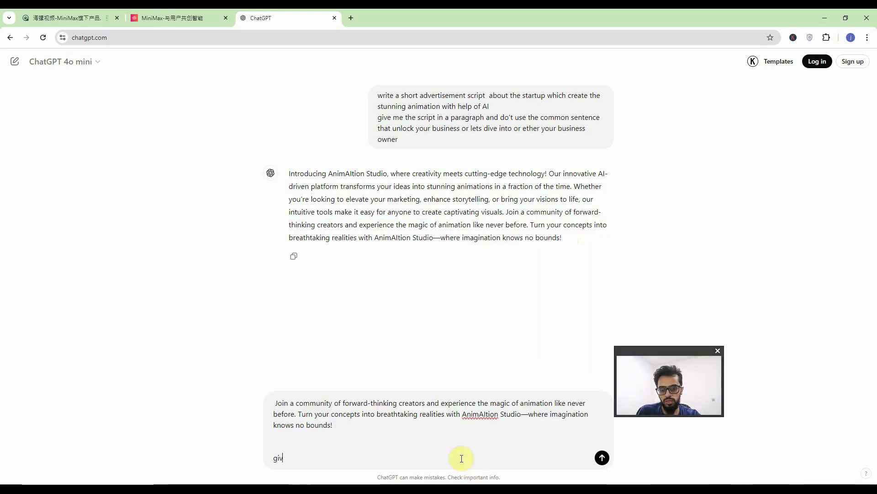
{"action": "type", "text": "e me some alternate"}
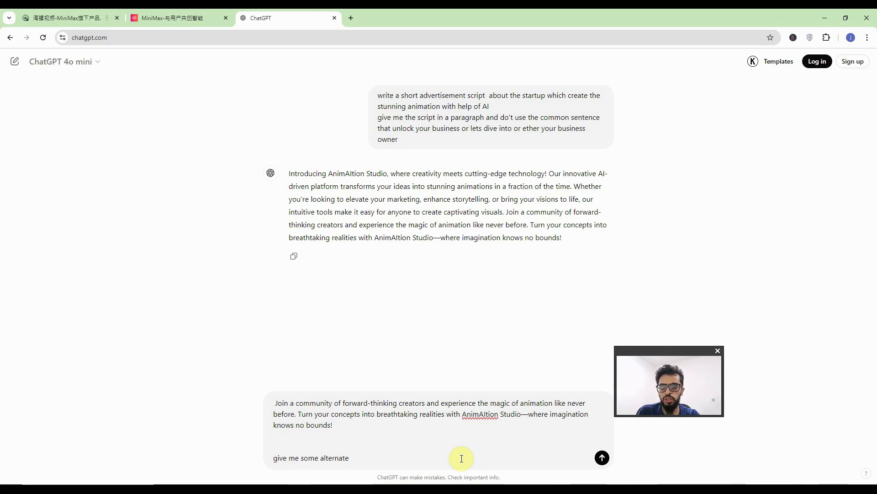
{"action": "type", "text": " and"}
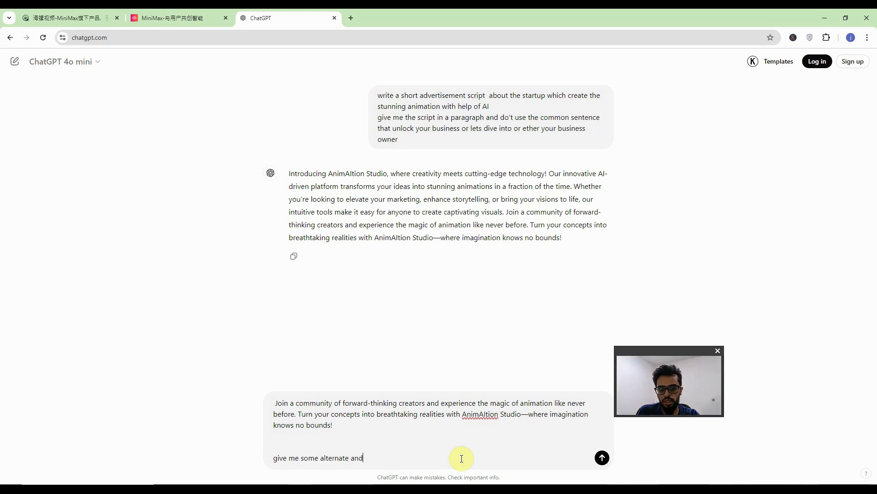
{"action": "type", "text": " also change the name AnimAltion into beinganimator"}
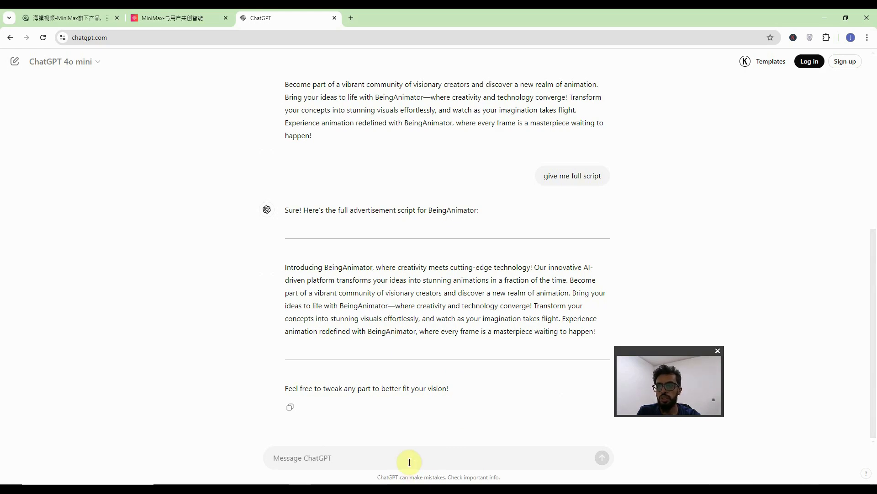
{"action": "key", "text": "ctrl+v"}
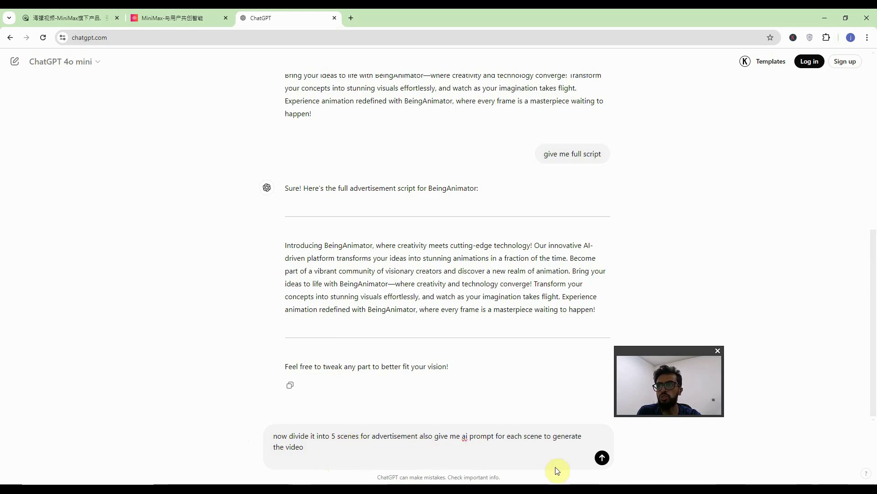
Send the five-scene request, then ask for voiceover narration for each scene.
{"action": "left_click", "coordinate": [602, 457]}
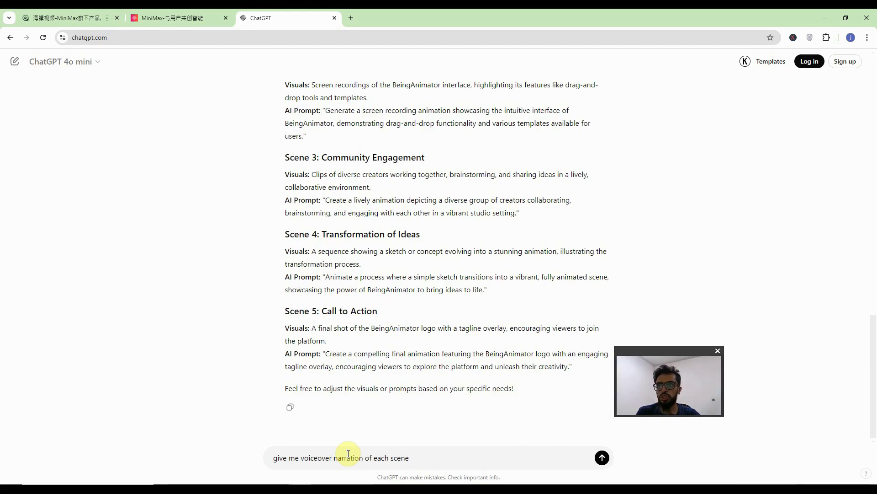
{"action": "key", "text": "Return"}
{"action": "double_click", "coordinate": [372, 353]}
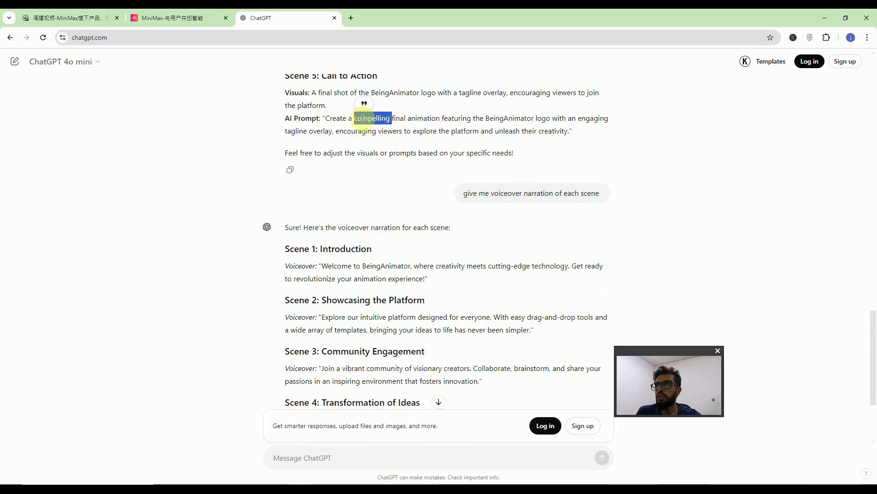
{"action": "scroll", "coordinate": [370, 221], "scroll_direction": "down", "scroll_amount": 1}
{"action": "scroll", "coordinate": [371, 220], "scroll_direction": "down", "scroll_amount": 1}
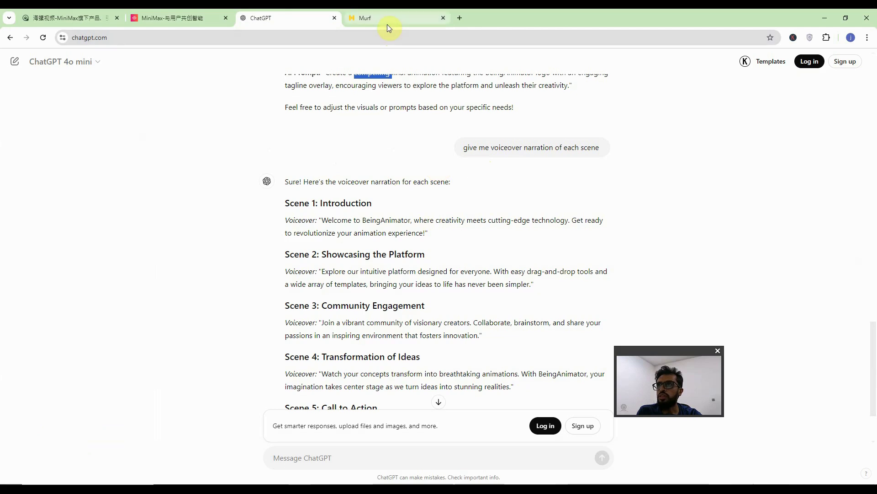
Paste the Scene 1 and Scene 2 voiceover lines into the Being animator project's text rows.
{"action": "mouse_move", "coordinate": [388, 26]}
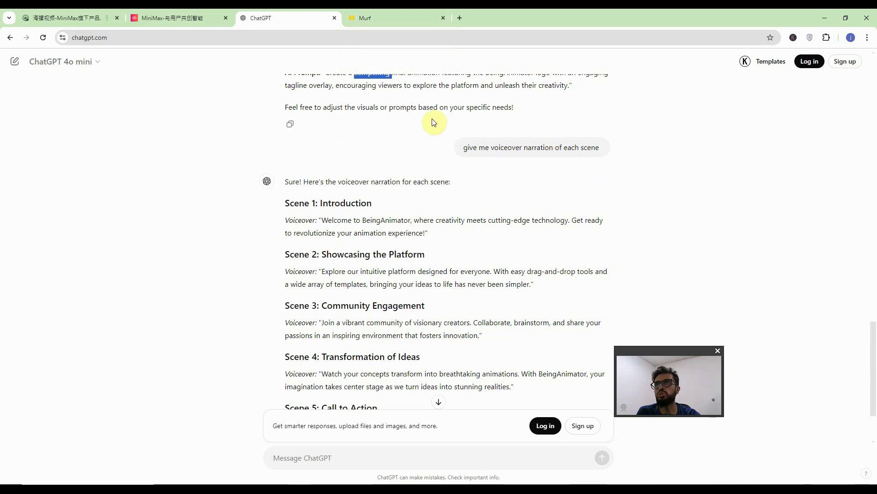
{"action": "left_click", "coordinate": [389, 18]}
{"action": "left_click", "coordinate": [273, 18]}
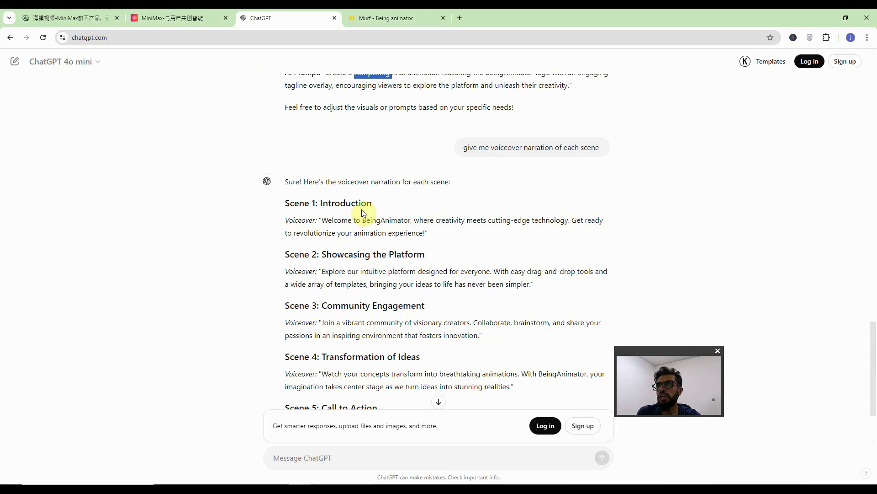
{"action": "left_click_drag", "start_coordinate": [323, 221], "coordinate": [425, 233]}
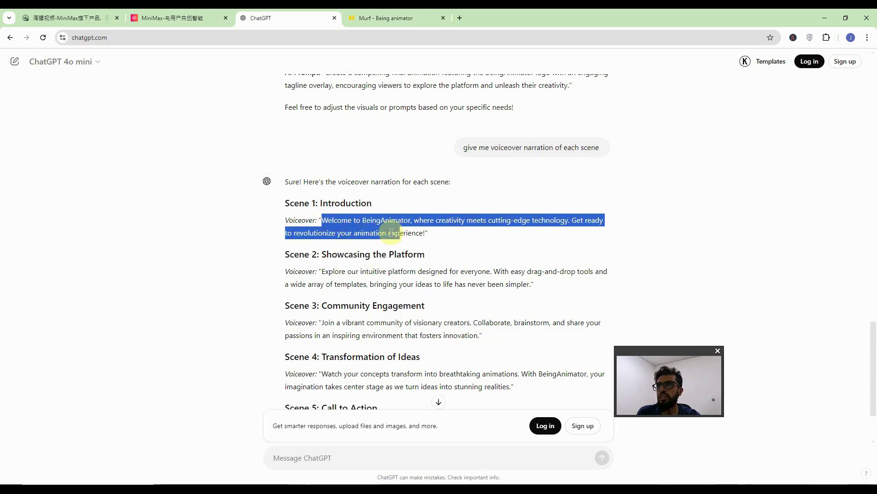
{"action": "left_click_drag", "start_coordinate": [322, 271], "coordinate": [530, 284]}
{"action": "left_click", "coordinate": [379, 18]}
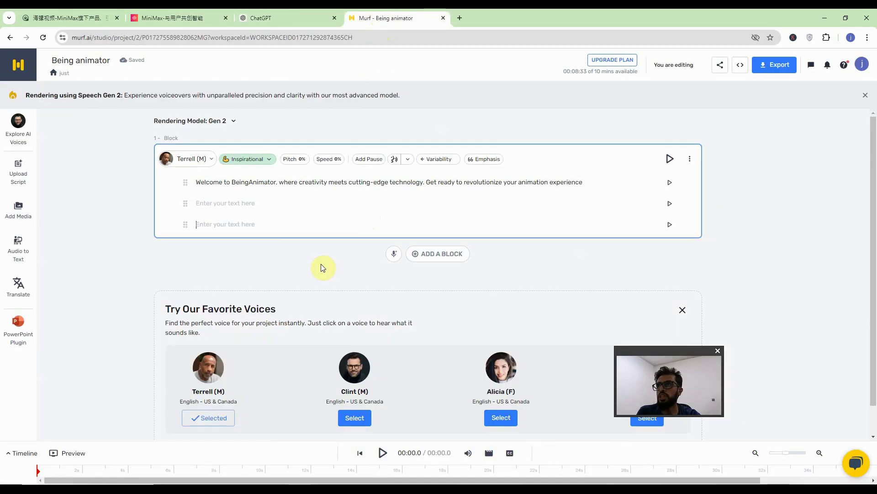
{"action": "key", "text": "ctrl+v"}
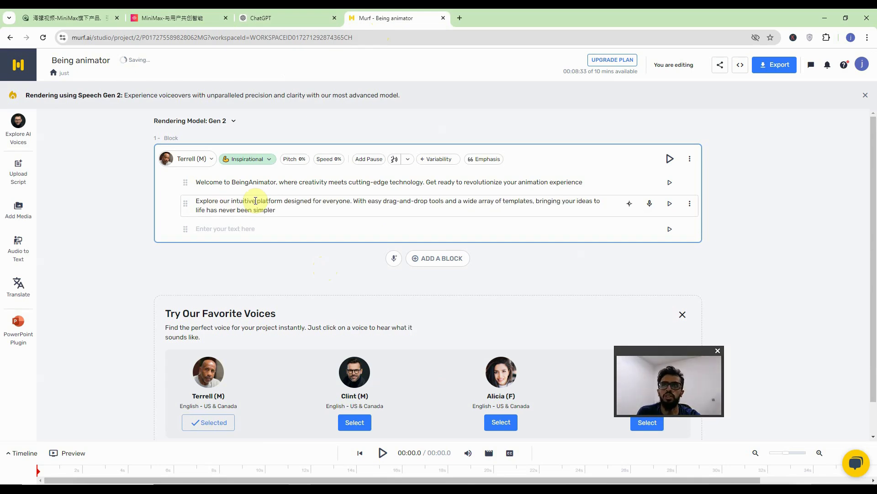
Copy the Scene 1 AI video prompt from ChatGPT.
{"action": "key", "text": "ctrl+shift+Tab"}
{"action": "left_click_drag", "start_coordinate": [325, 255], "coordinate": [441, 264]}
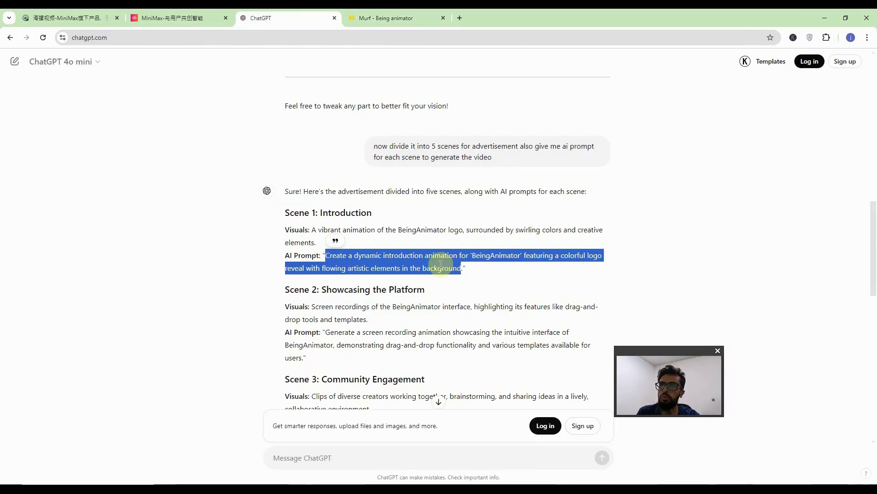
{"action": "right_click", "coordinate": [457, 265]}
{"action": "left_click", "coordinate": [475, 270]}
Paste the Scene 1 BeingAnimator colourful logo-reveal intro prompt into Hailuo's description box.
{"action": "left_click", "coordinate": [72, 14]}
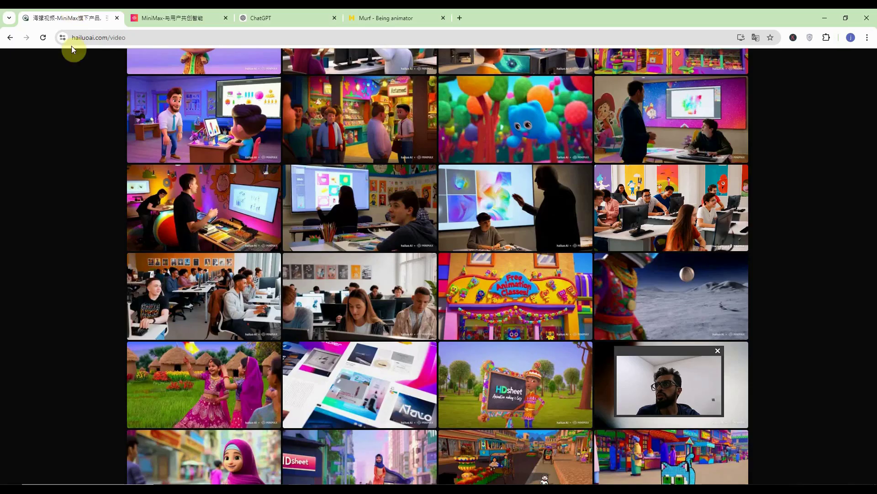
{"action": "scroll", "coordinate": [92, 149], "scroll_direction": "up", "scroll_amount": 20}
{"action": "left_click", "coordinate": [247, 143]}
{"action": "key", "text": "ctrl+v"}
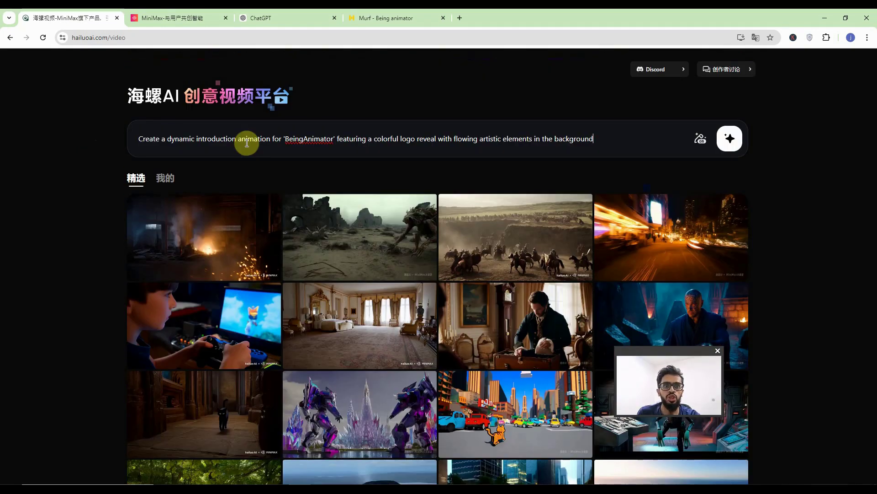
{"action": "mouse_move", "coordinate": [418, 387]}
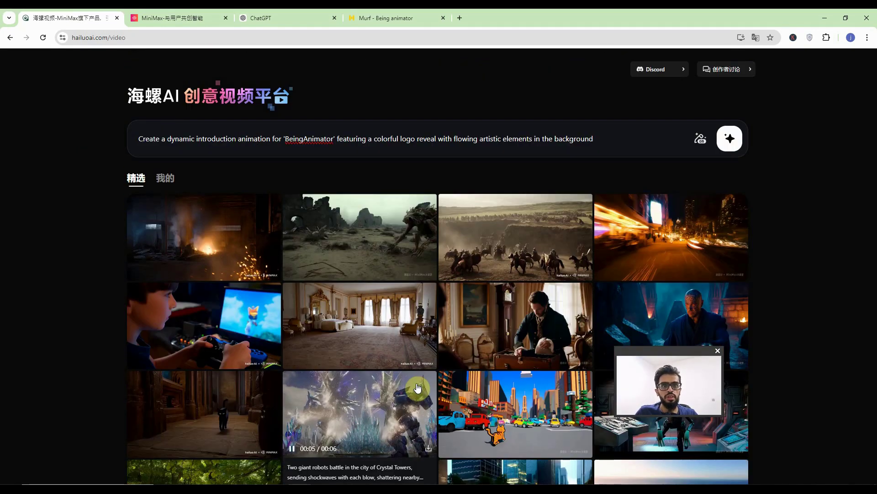